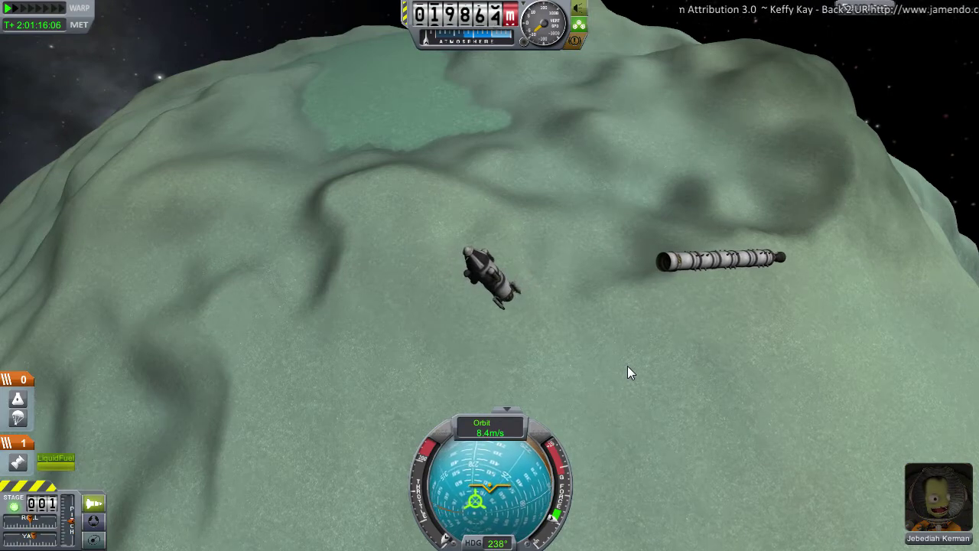
Enable SAS, then take and keep a crew report from the command pod near Minmus.
key(t)
key(a)
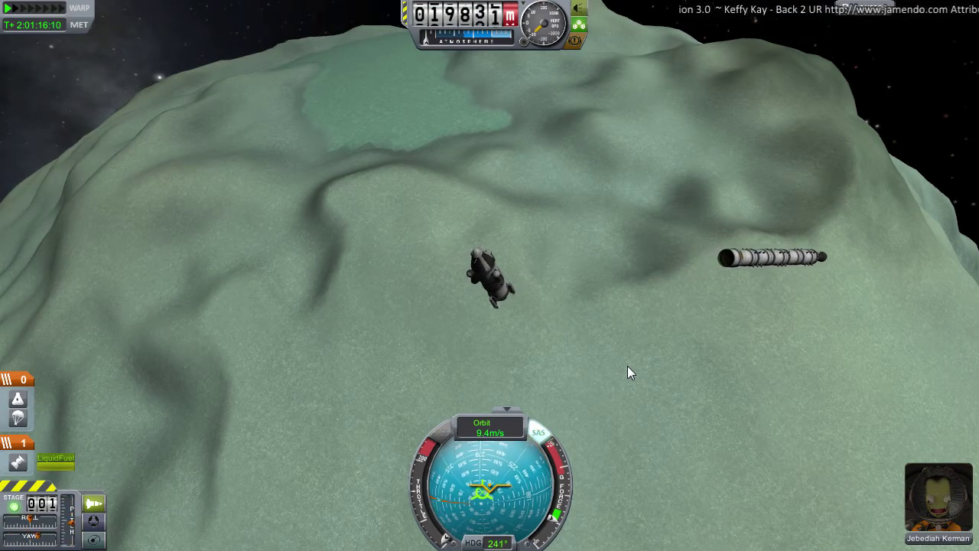
right_click(482, 252)
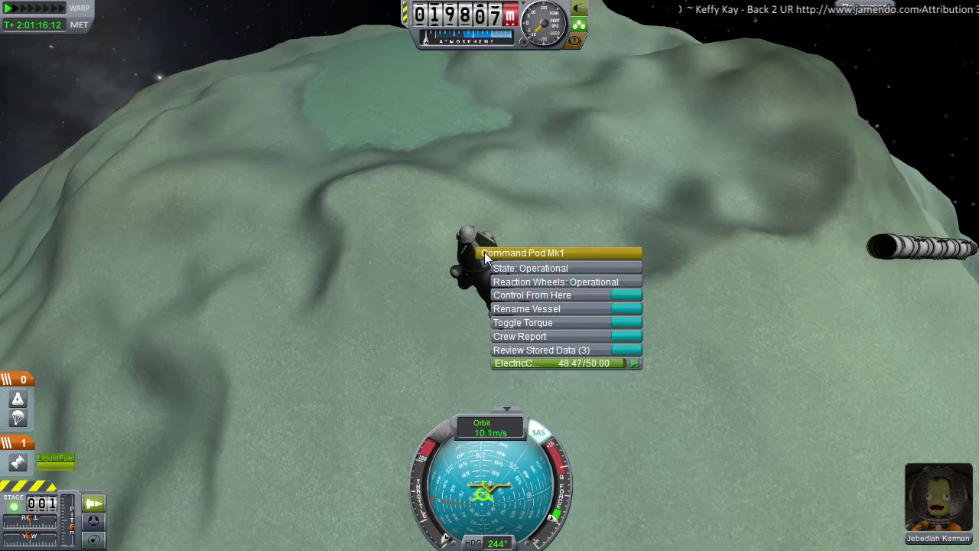
click(624, 336)
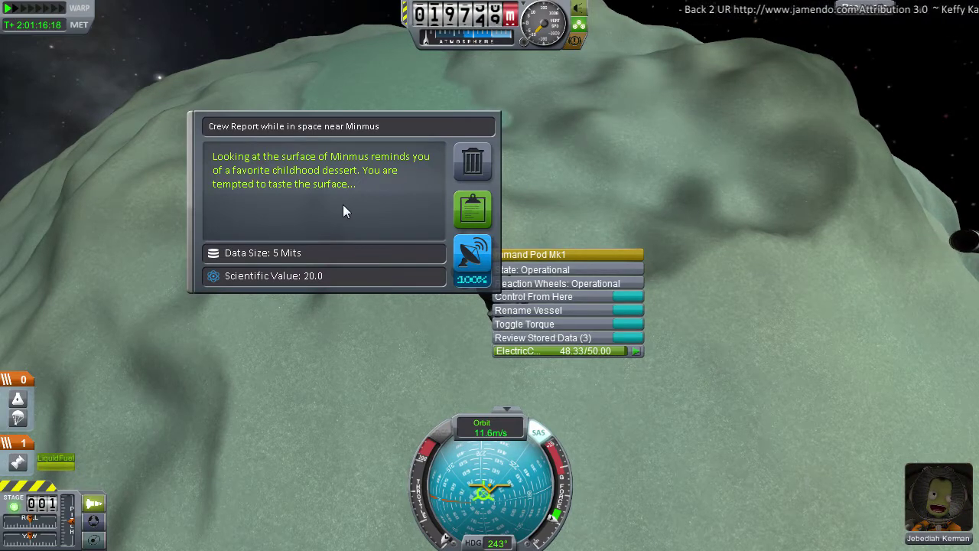
click(464, 217)
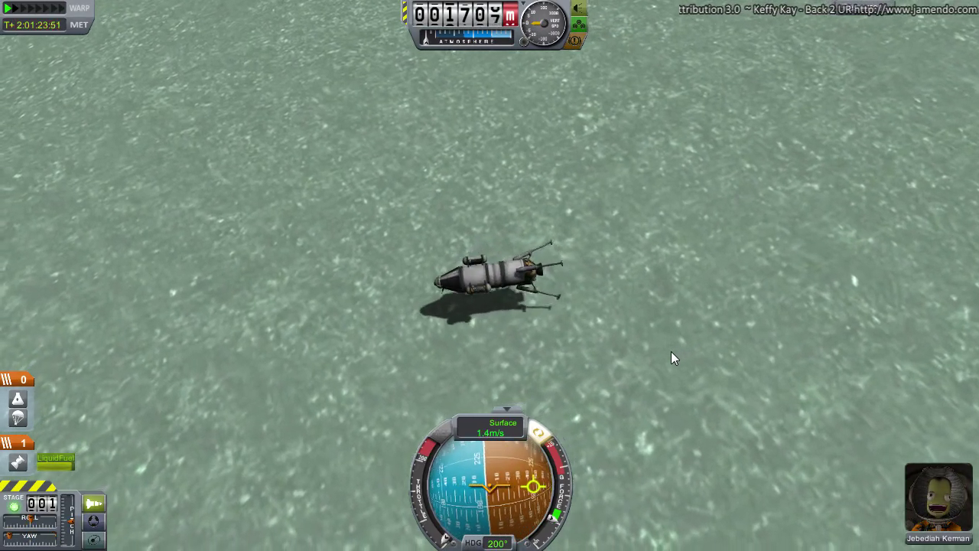
Toggle stability assist on the tipped-over lander while zooming in on it.
key(t)
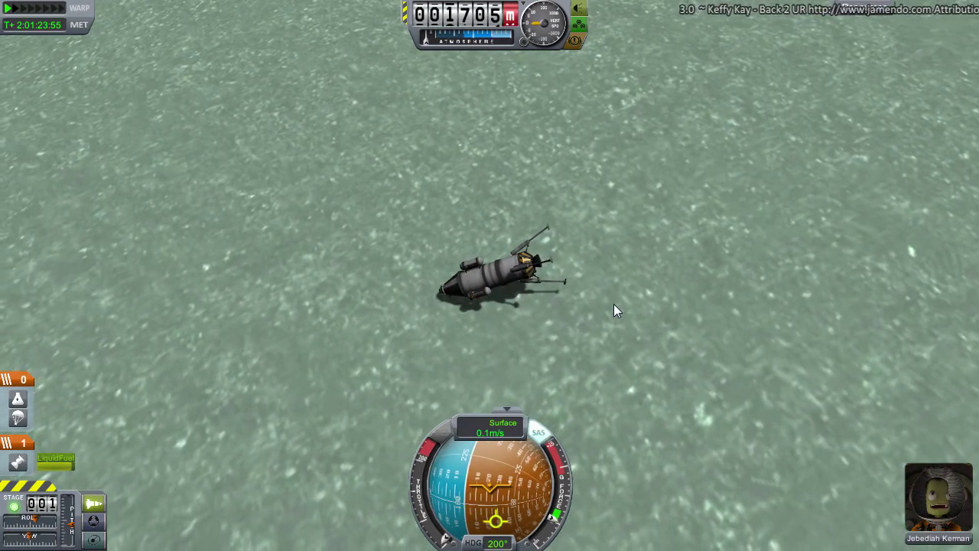
scroll(615, 310, up, 1)
scroll(611, 309, up, 3)
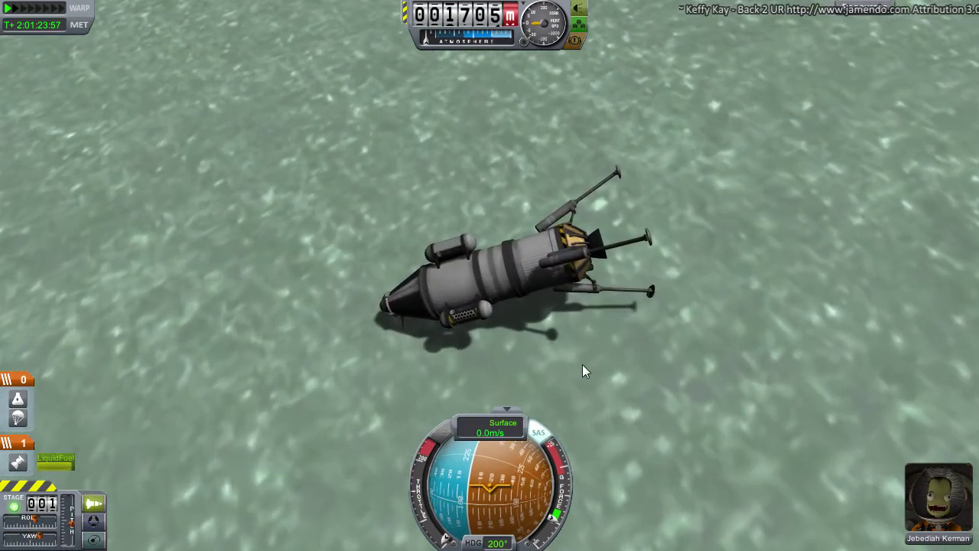
mouse_move(907, 502)
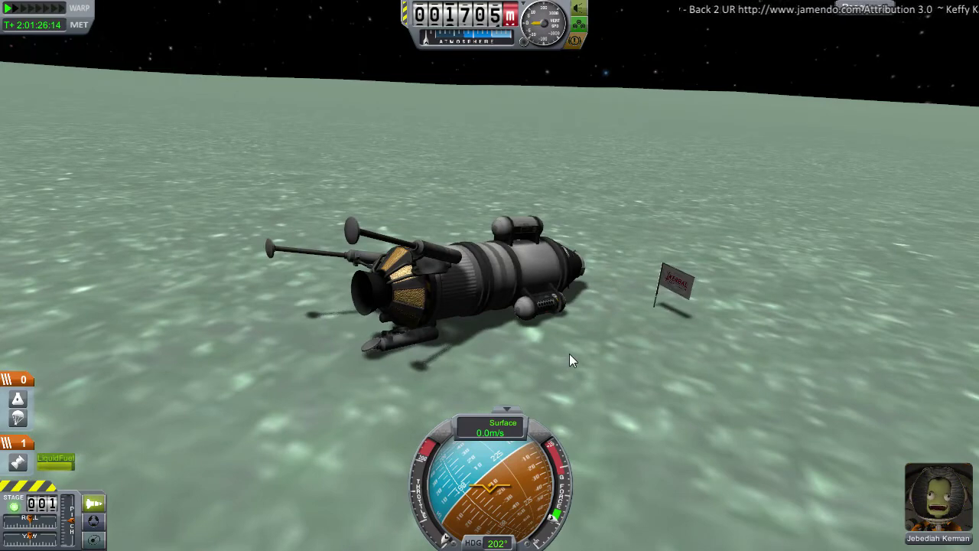
key(t)
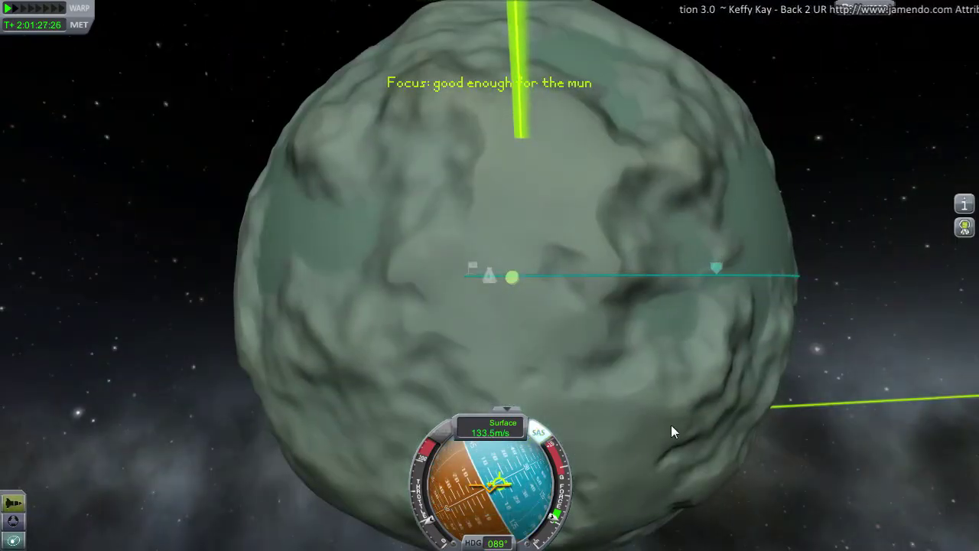
Orbit and zoom the map camera around Minmus to view the craft's orbit.
drag(670, 424, 738, 300)
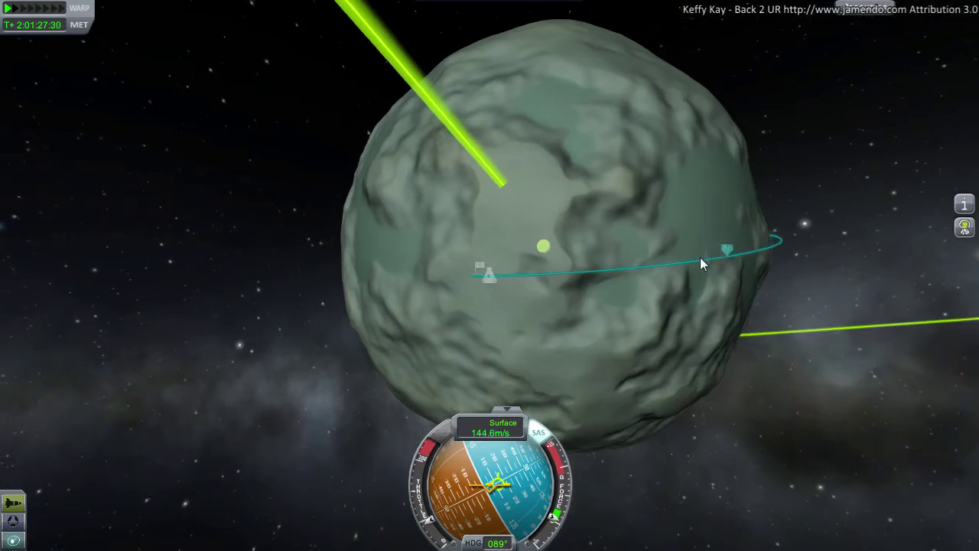
mouse_move(737, 247)
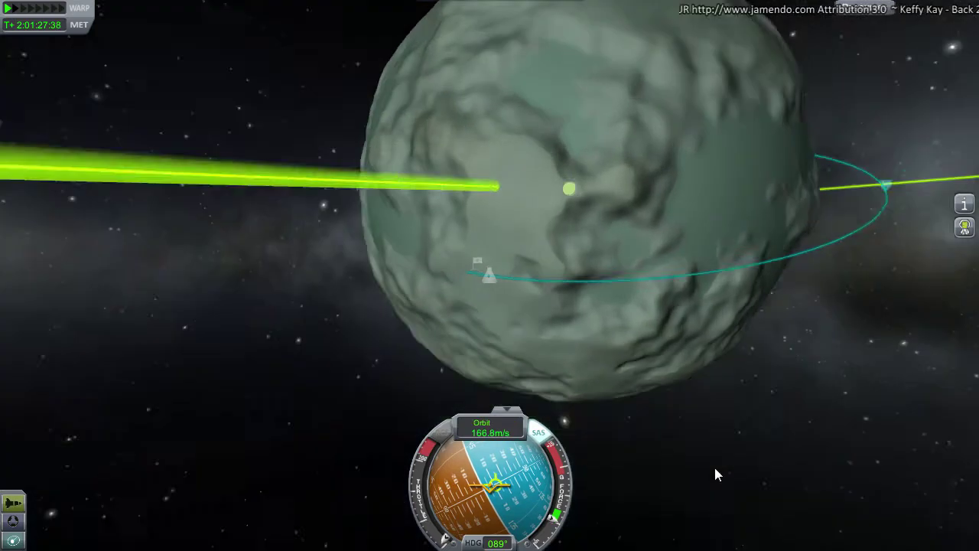
scroll(751, 405, down, 5)
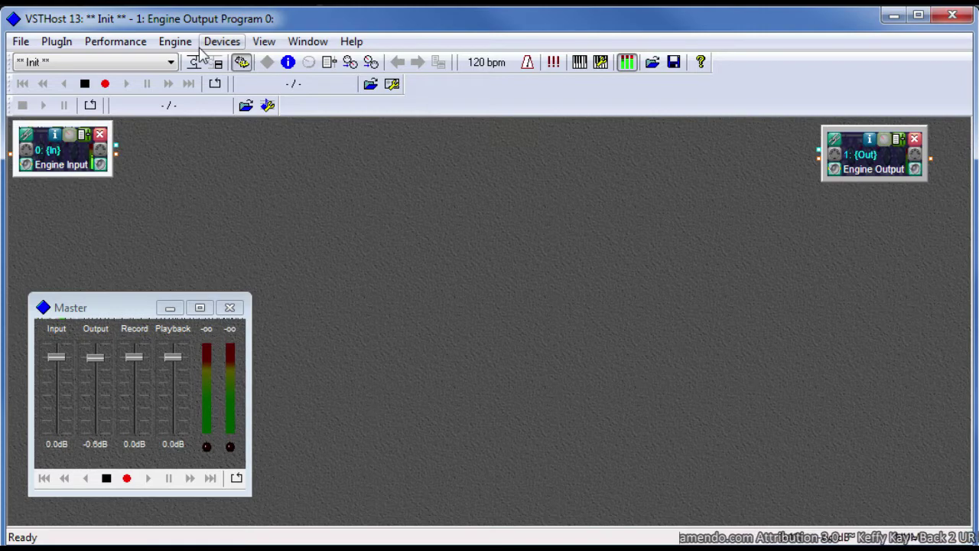
Review and accept the Wave audio device settings.
click(240, 43)
click(245, 82)
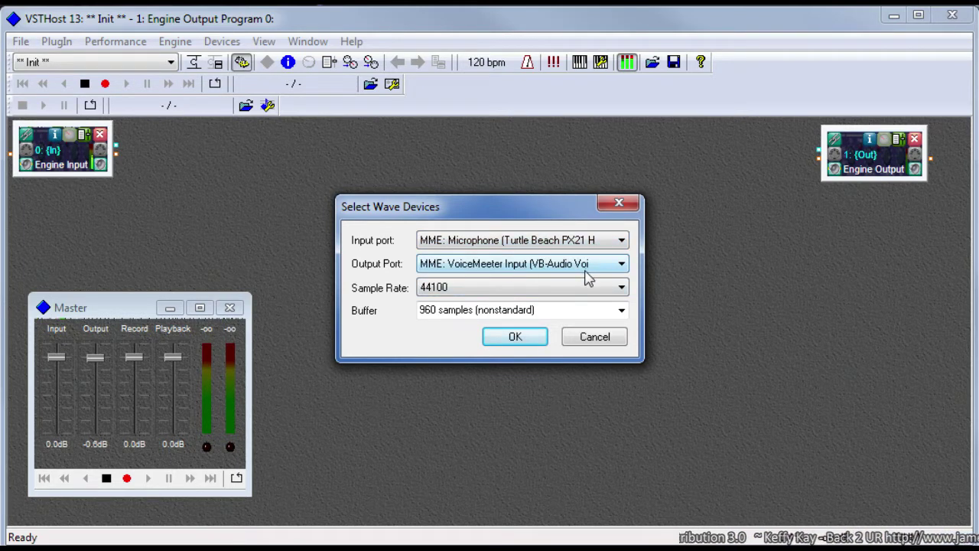
click(515, 336)
In Engine Configuration, leave inputs 1–2 unassigned and keep inputs 3–4 on microphone channels 1 and 2.
click(175, 41)
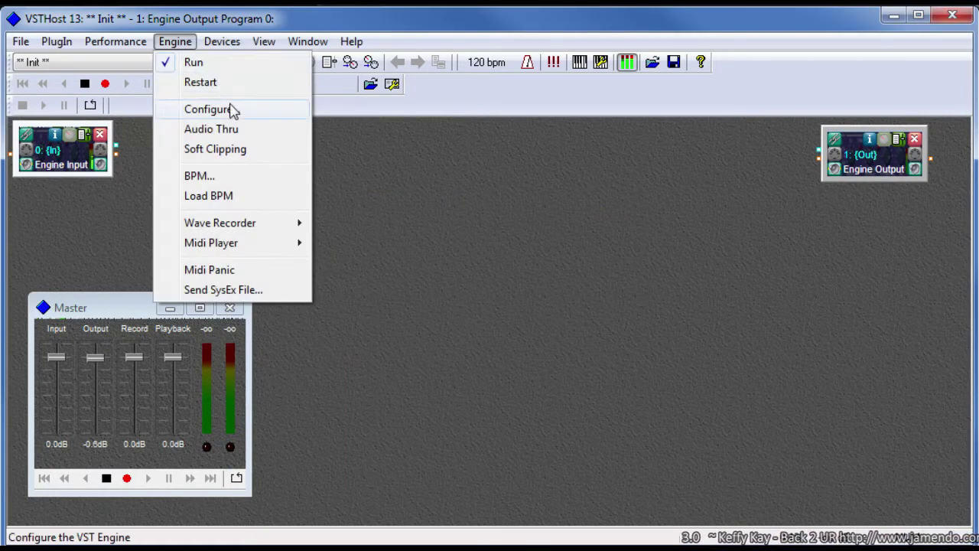
click(234, 111)
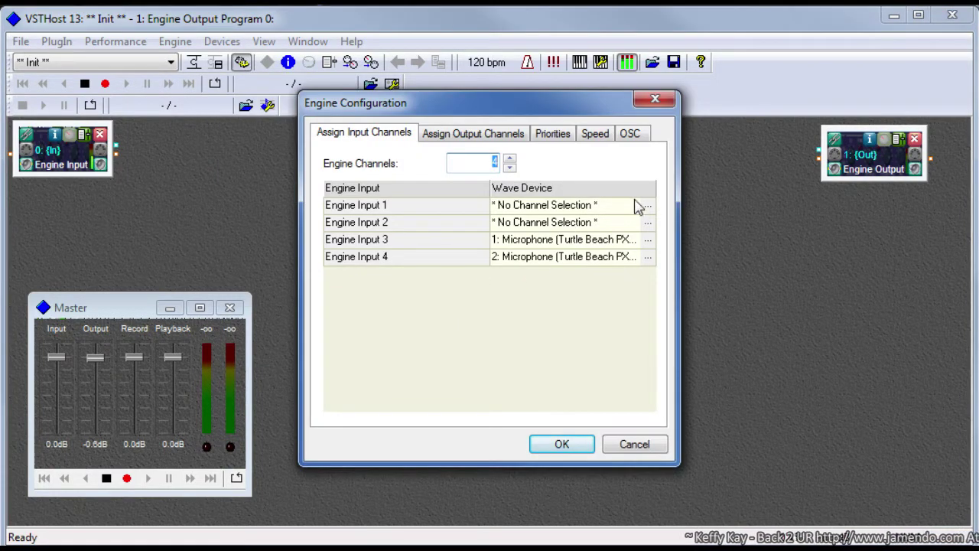
click(647, 206)
click(620, 226)
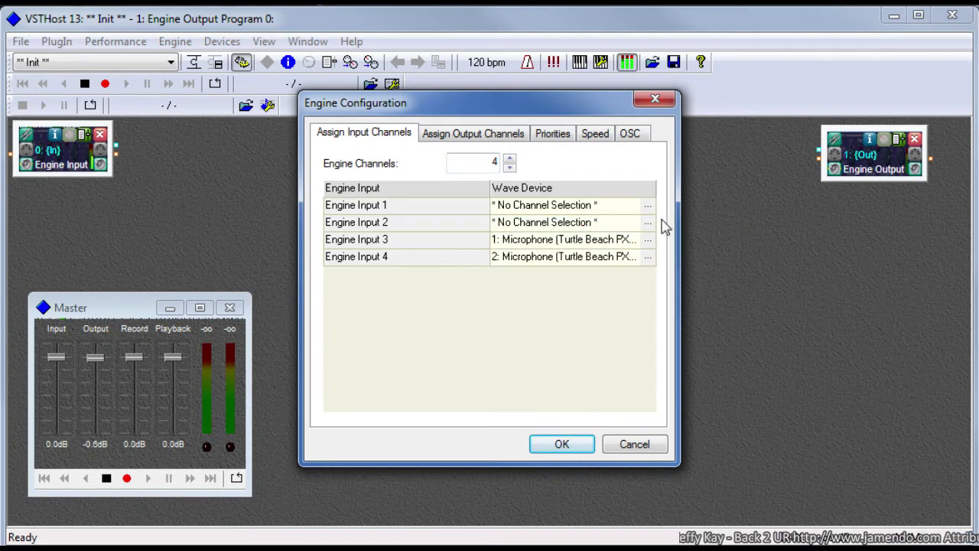
click(647, 222)
click(594, 244)
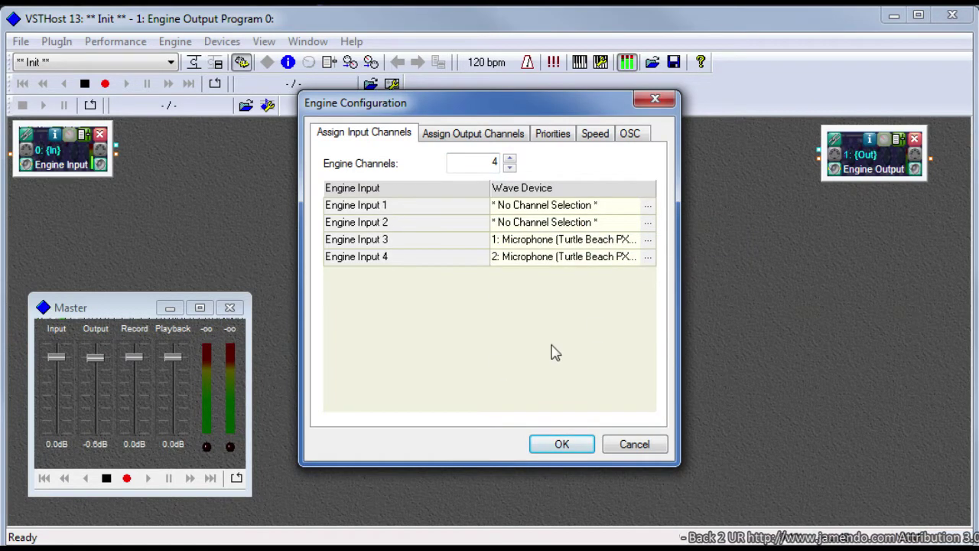
click(649, 240)
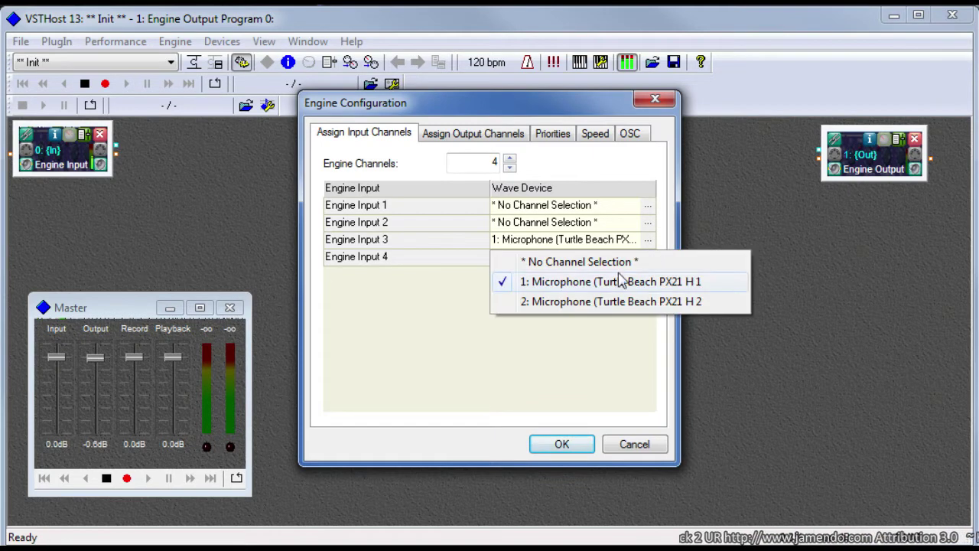
click(618, 279)
click(648, 257)
click(600, 320)
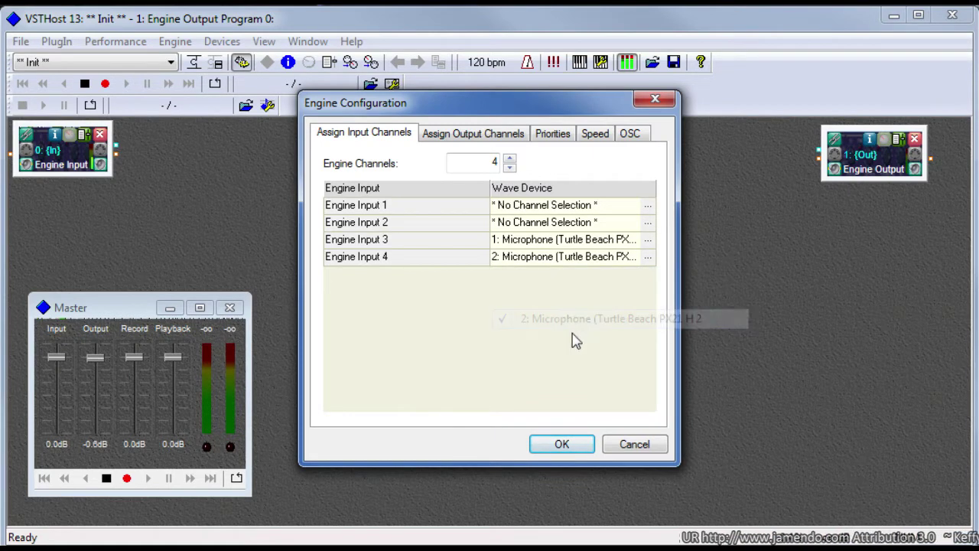
click(551, 445)
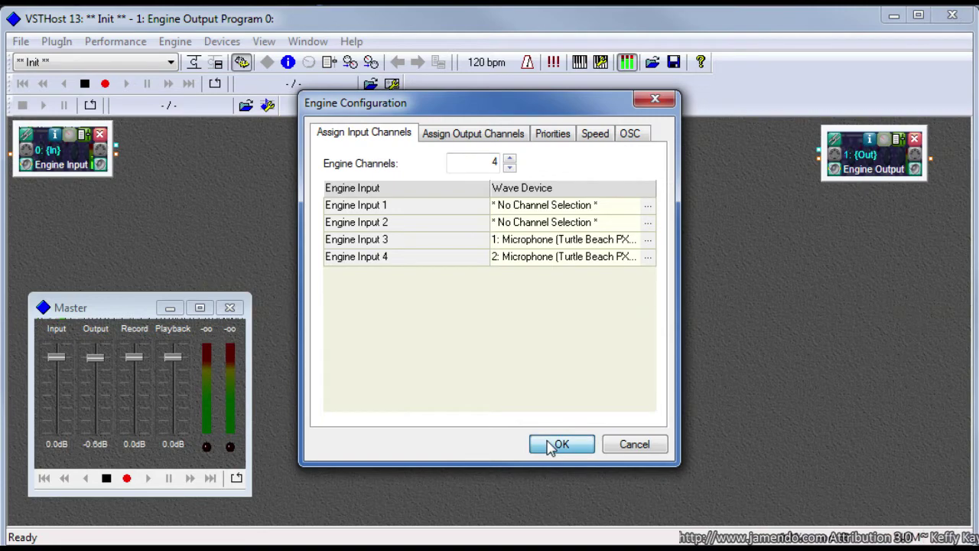
Add a ReaStream plugin from File > PlugIns > ReaPlugs.
click(21, 41)
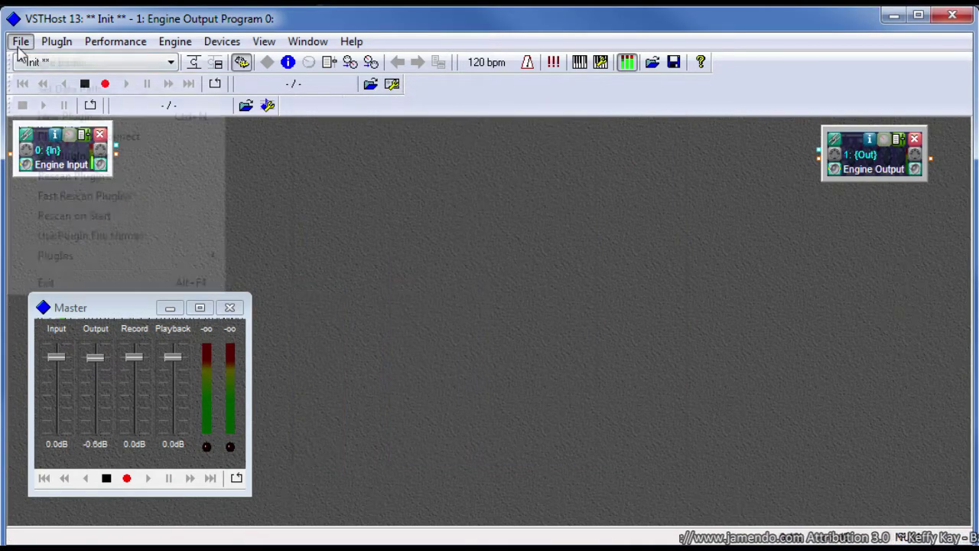
mouse_move(149, 255)
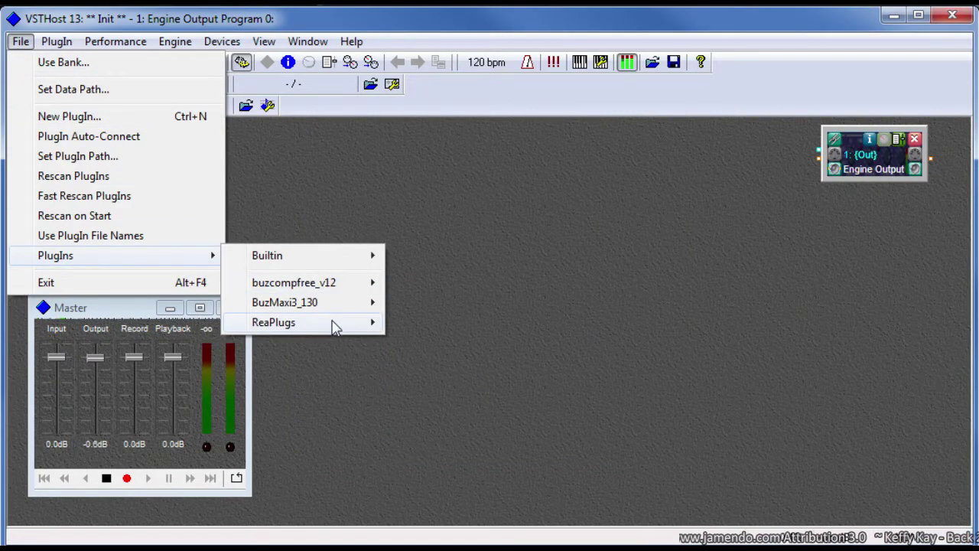
mouse_move(332, 322)
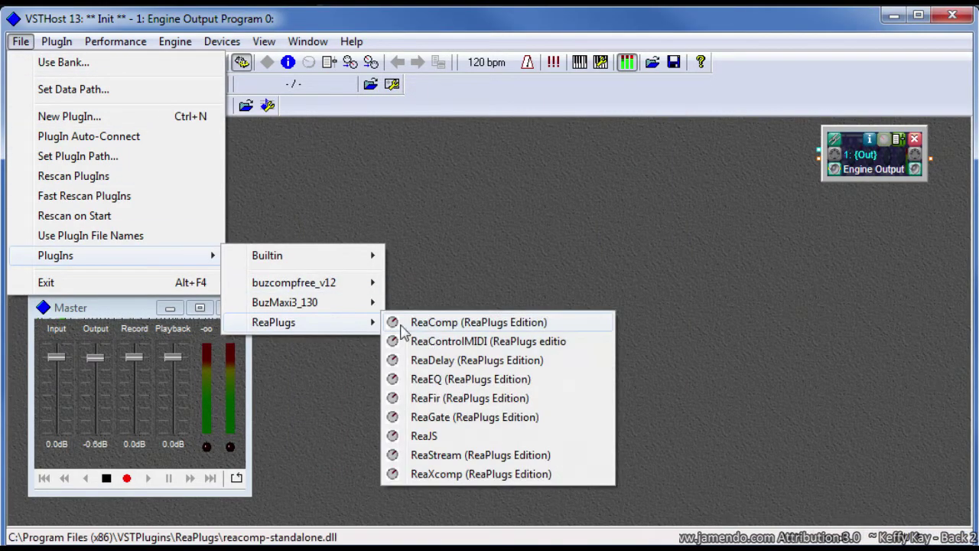
click(493, 457)
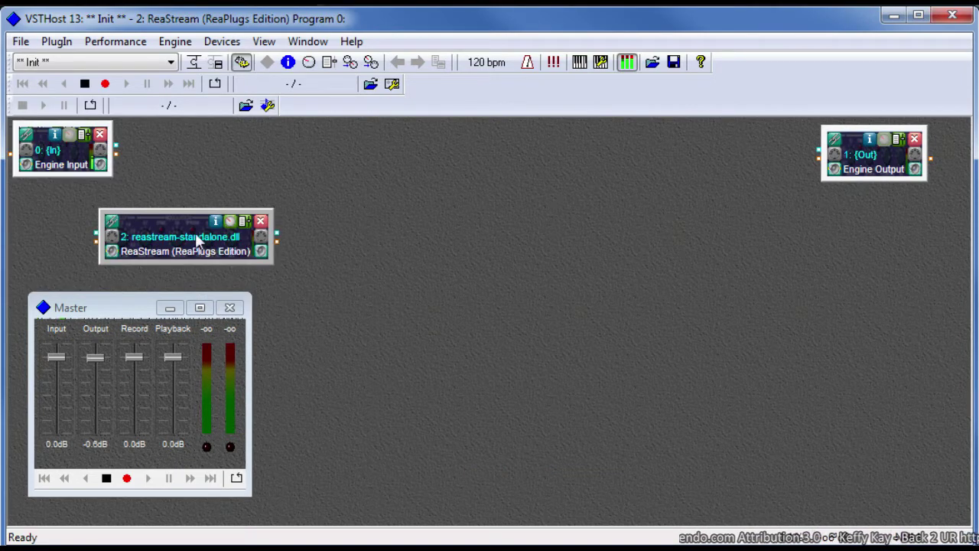
Set ReaStream's Identifier to winamp and close its editor.
click(233, 224)
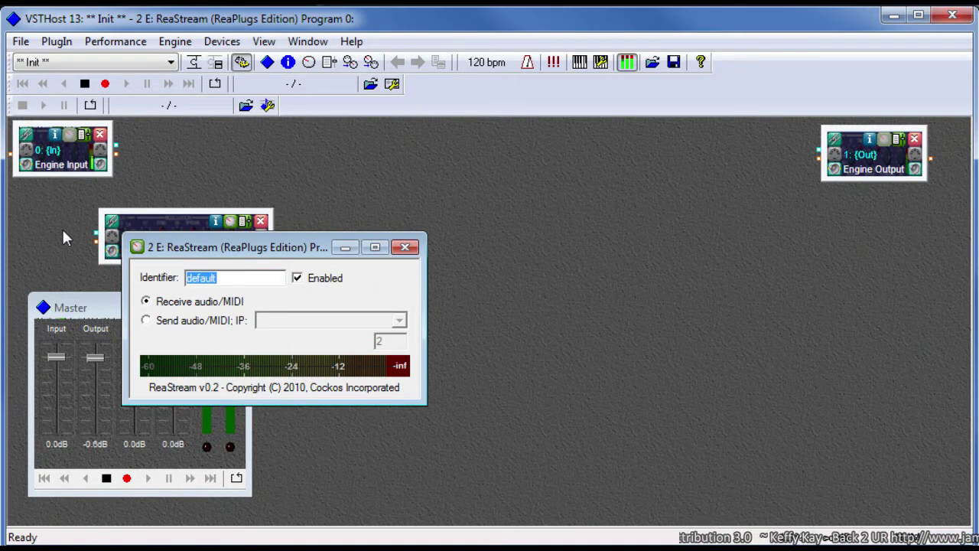
text(winamp)
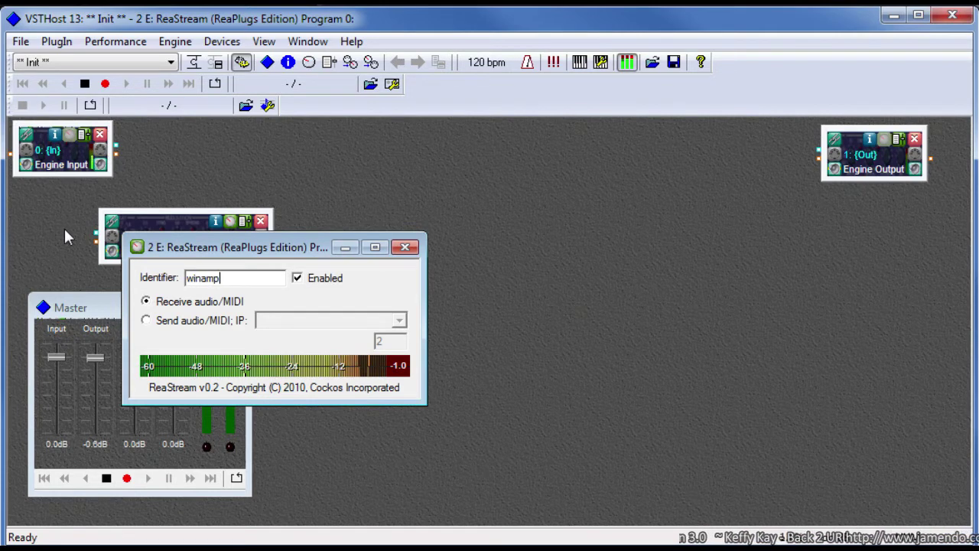
click(405, 248)
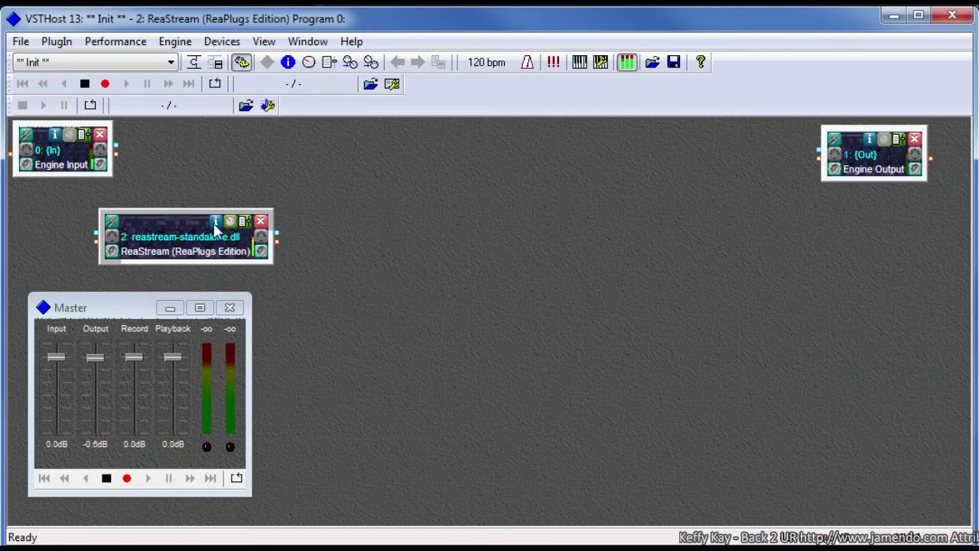
Add a ReaGate plugin from File > PlugIns > ReaPlugs.
click(221, 43)
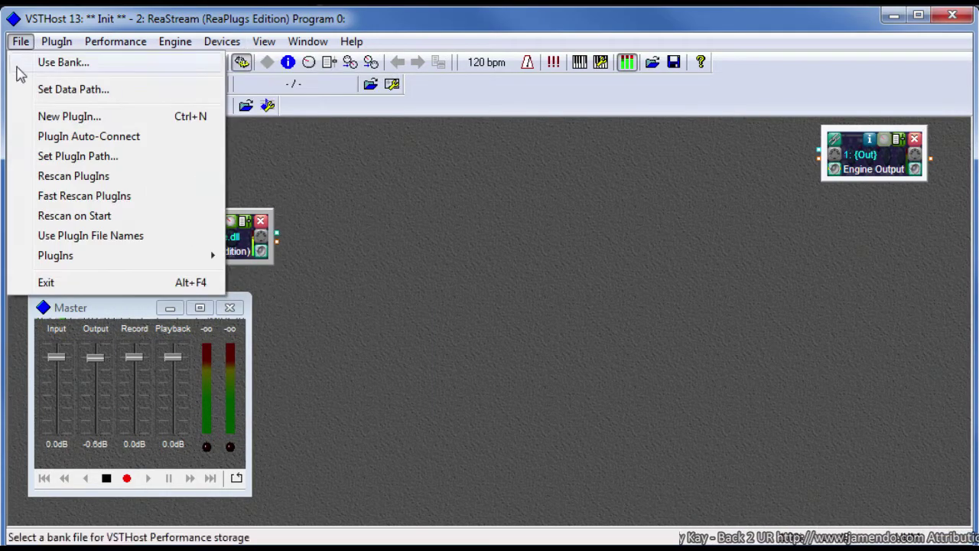
mouse_move(103, 260)
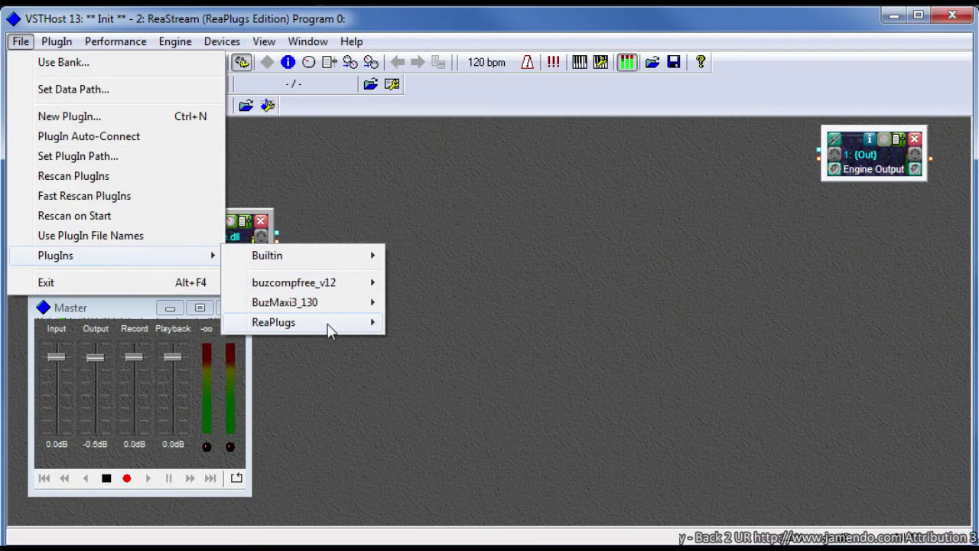
mouse_move(328, 325)
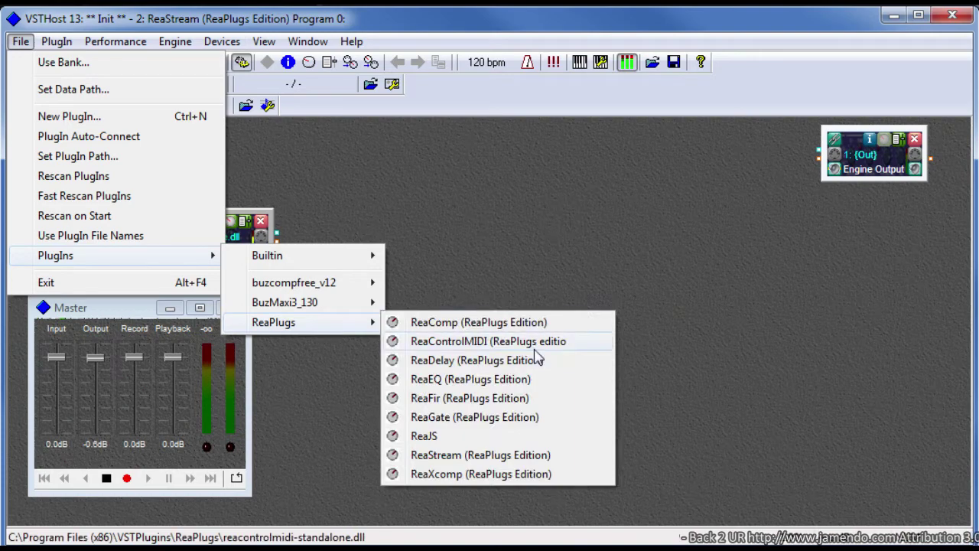
click(493, 417)
Move the ReaGate block to top centre and feed it from Engine Input and ReaStream.
drag(264, 260, 428, 147)
click(366, 143)
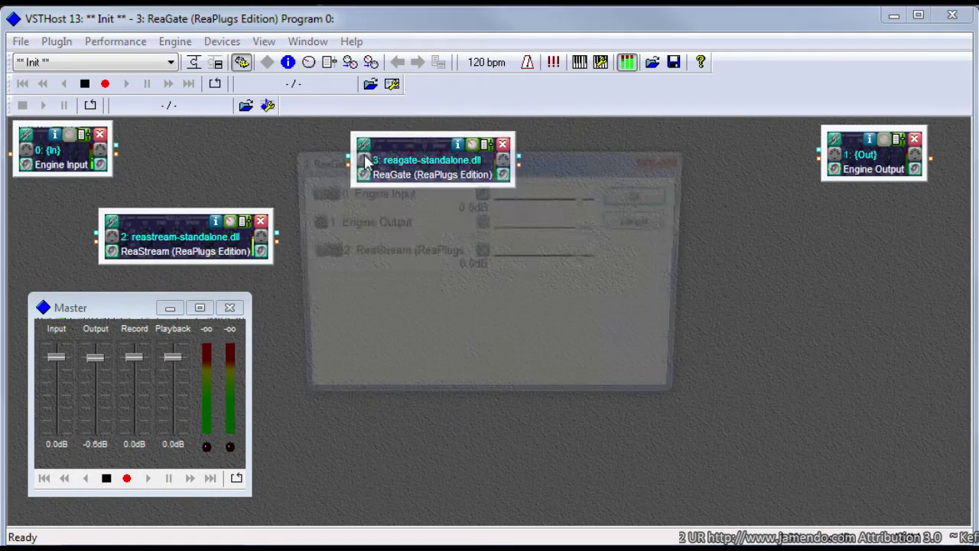
click(309, 191)
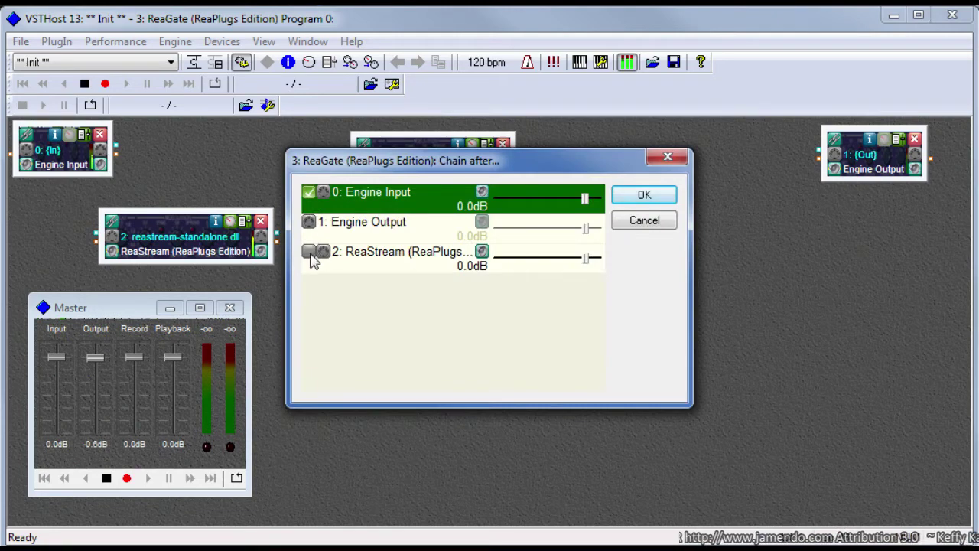
click(309, 252)
Confirm ReaGate's inputs, key its detector from Auxiliary Input L+R, and set threshold -25.2 dB, pre-open 2 ms.
click(644, 195)
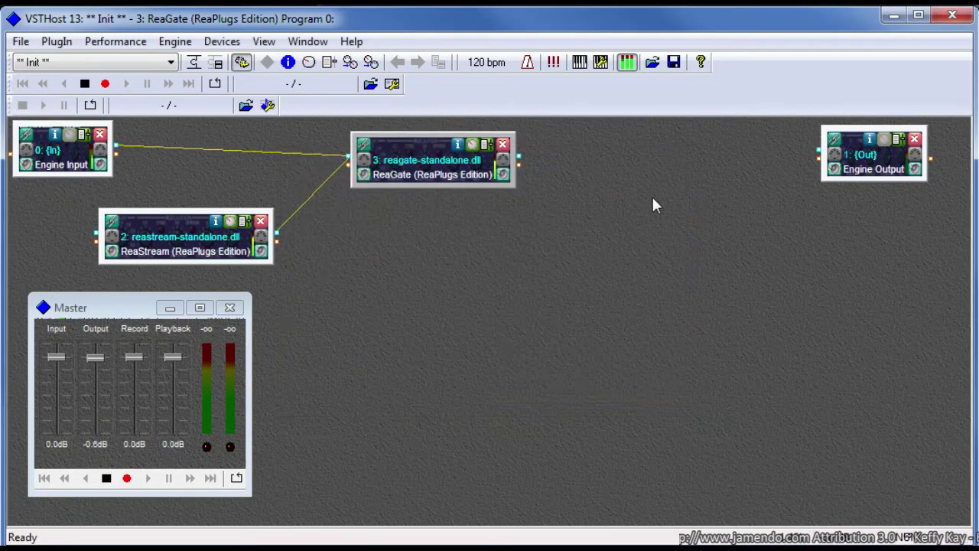
click(473, 146)
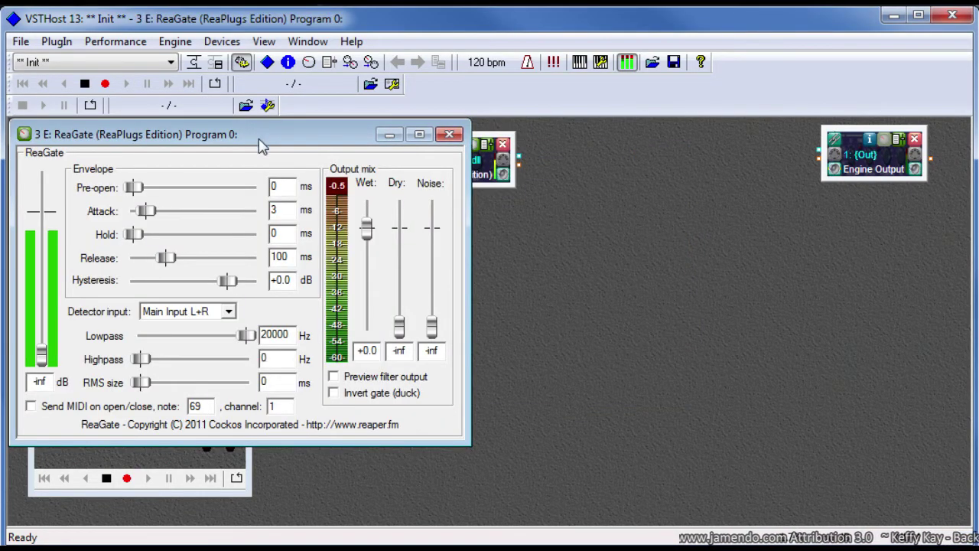
drag(259, 139, 533, 179)
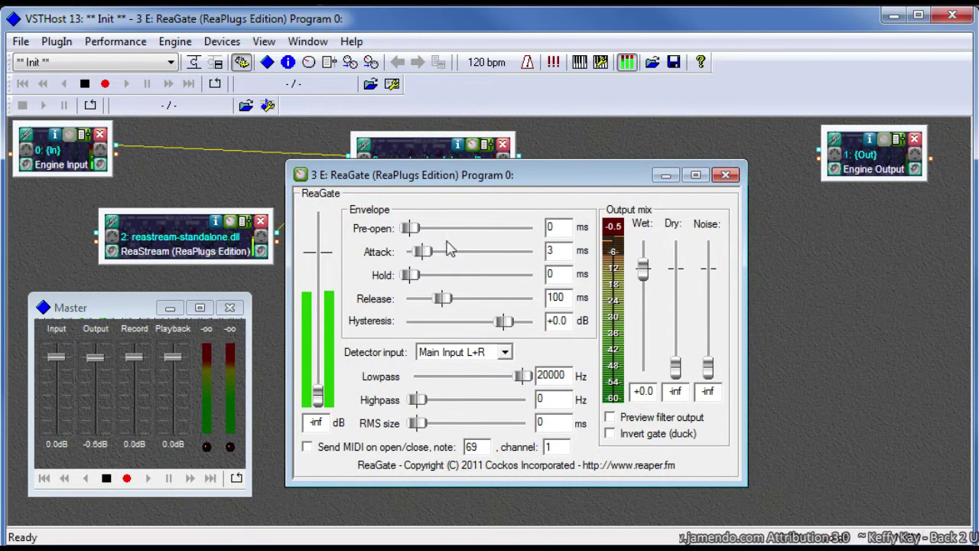
click(505, 351)
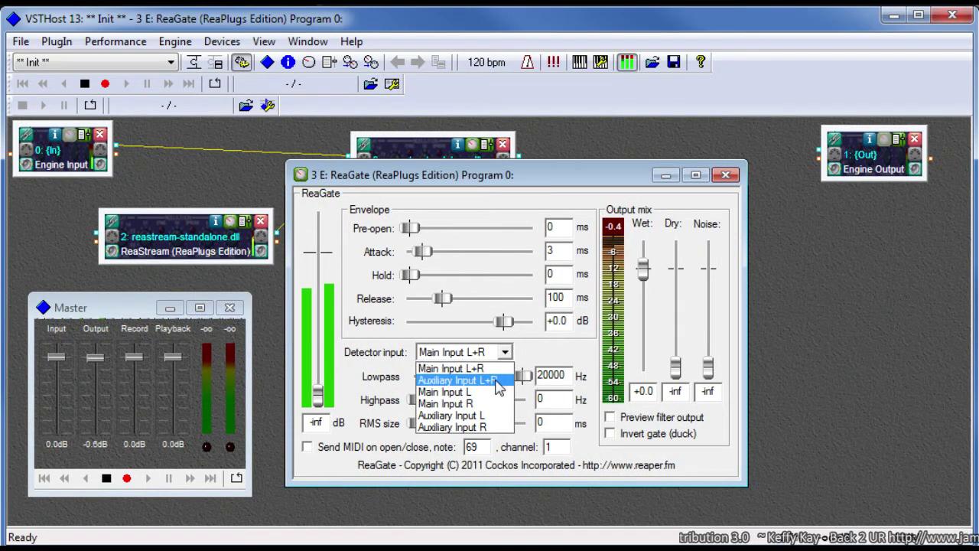
click(496, 380)
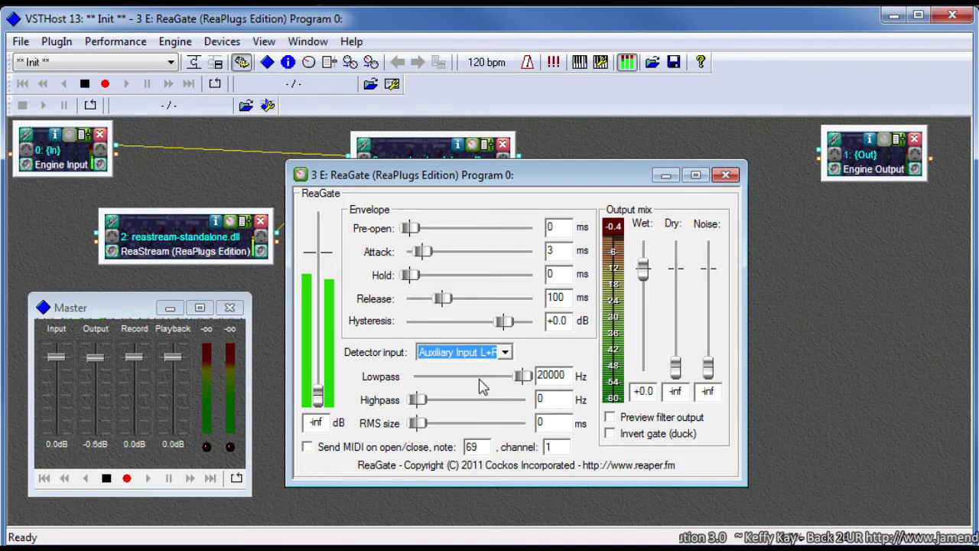
drag(318, 394, 321, 360)
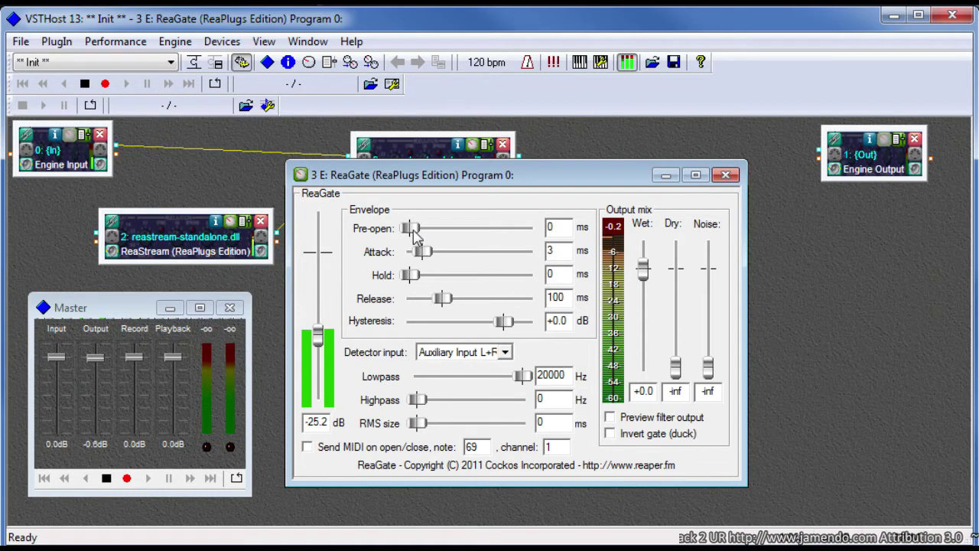
drag(419, 234, 430, 236)
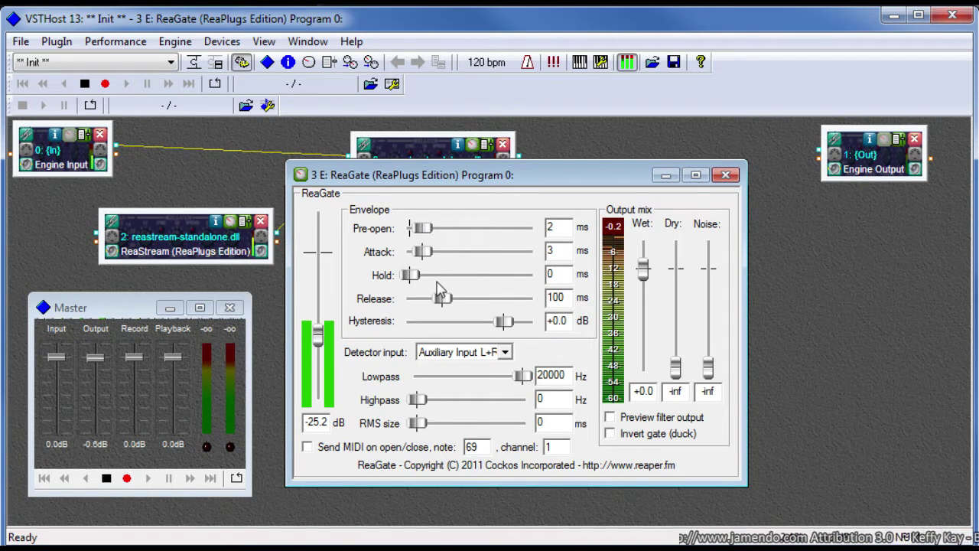
Drag ReaGate's Hold to 251 ms and Release to 480 ms.
drag(411, 277, 453, 280)
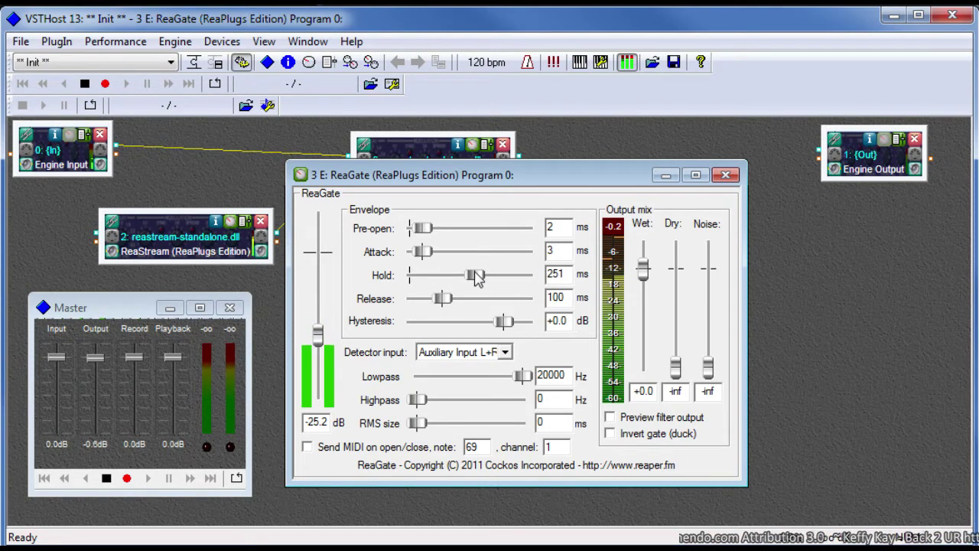
drag(443, 299, 468, 299)
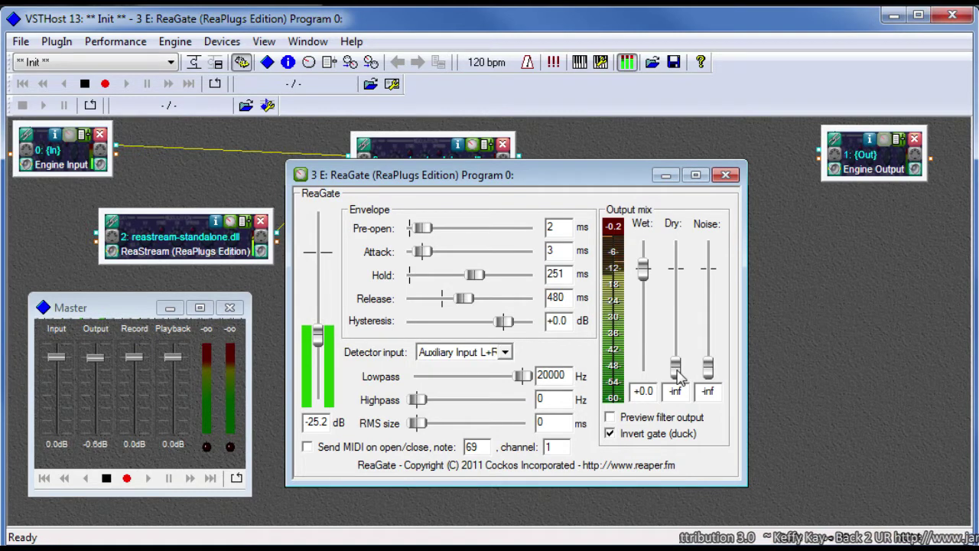
Raise ReaGate's Dry level to +0.0 dB and lower Wet to -2.3 dB.
drag(676, 369, 679, 276)
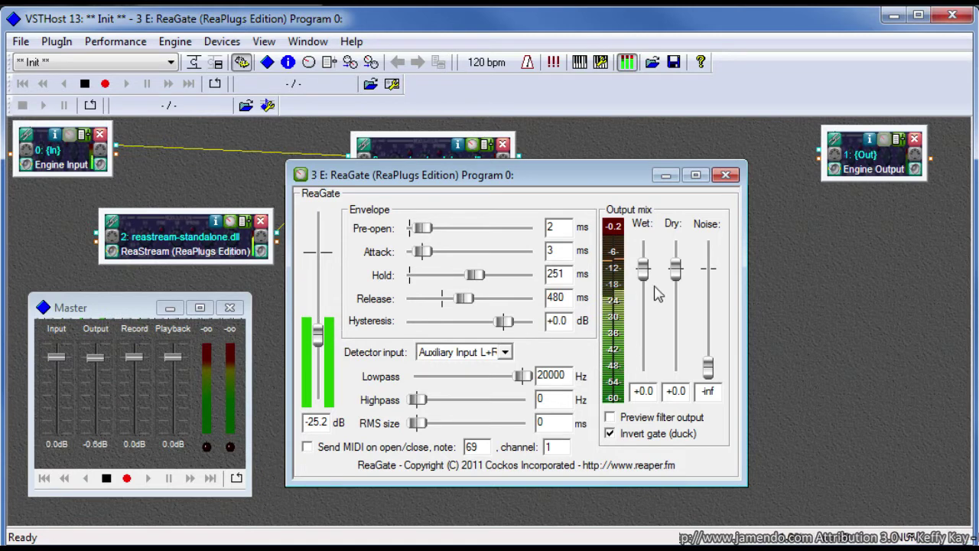
drag(649, 280, 645, 293)
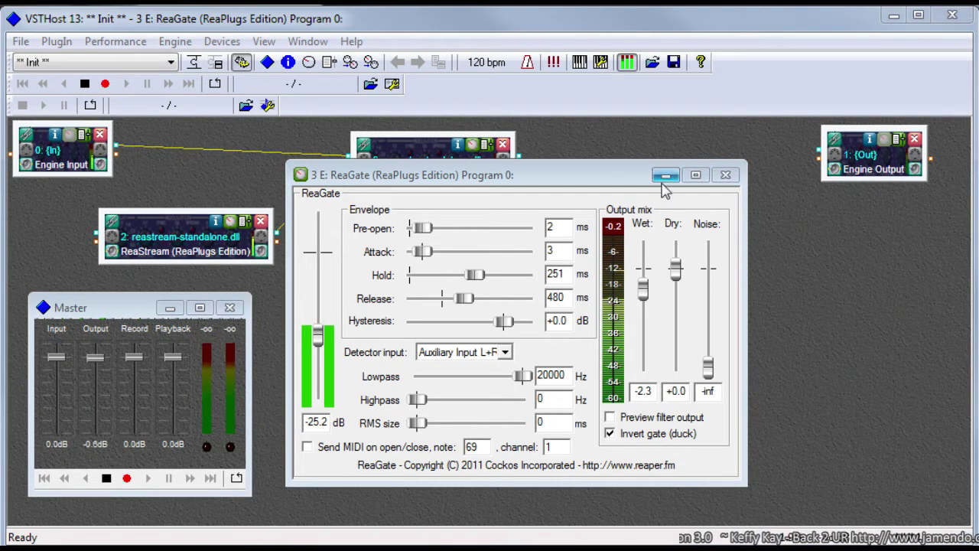
drag(622, 180, 602, 189)
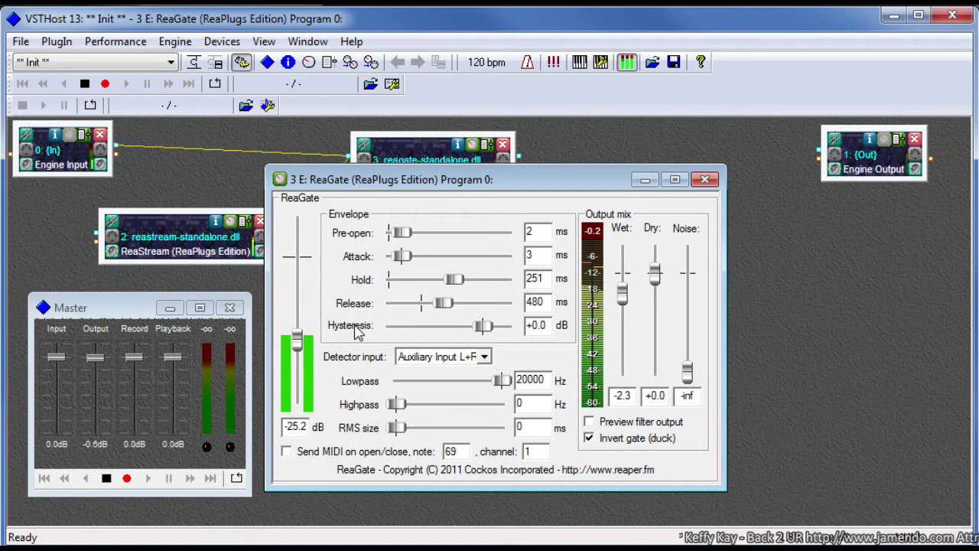
Lower the Master output fader to -3.4 dB and show Engine Output's input chain.
drag(139, 308, 144, 295)
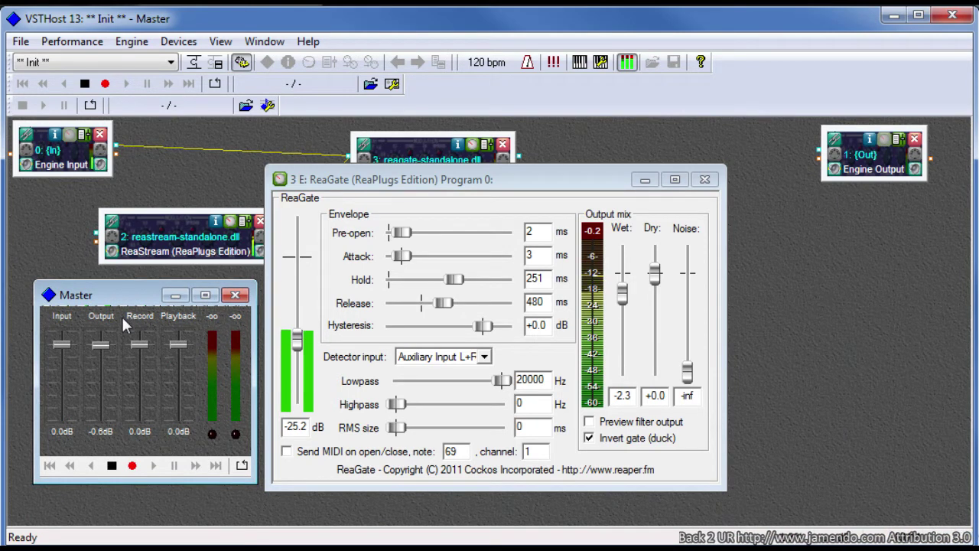
mouse_move(101, 348)
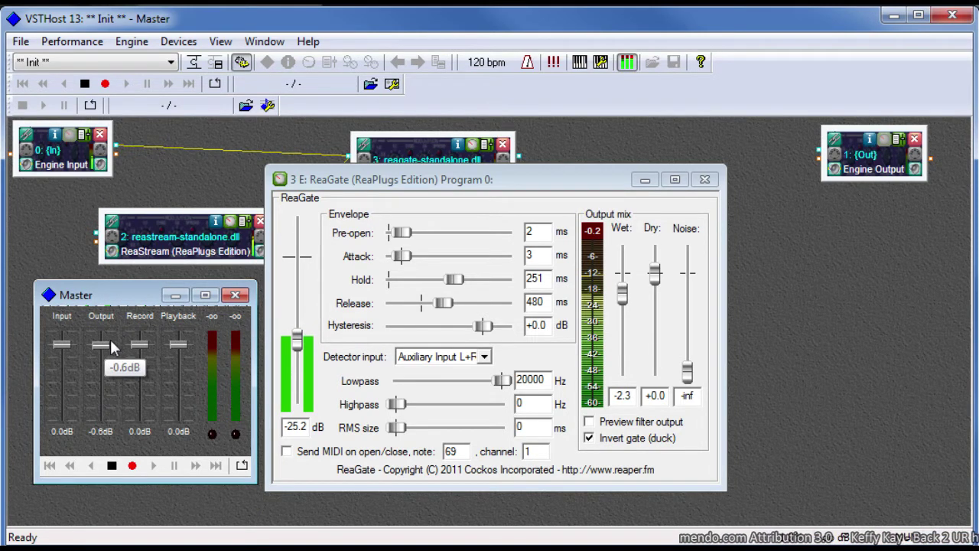
drag(111, 340, 107, 348)
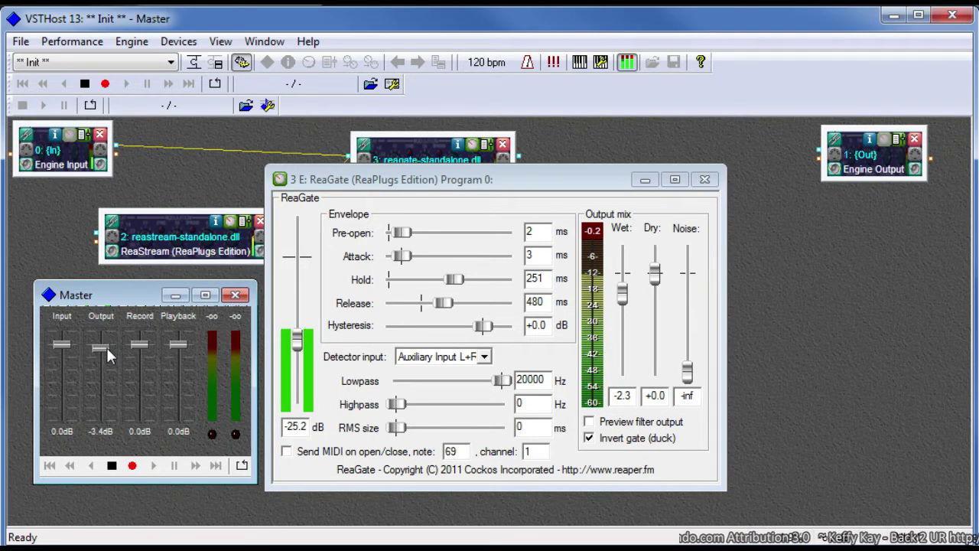
click(835, 152)
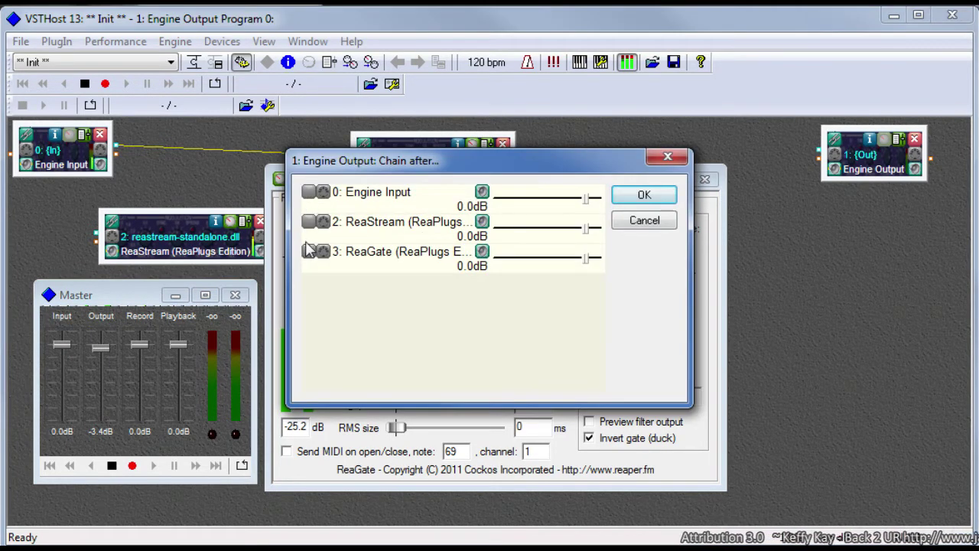
Tick ReaGate in Engine Output's Chain After list and confirm, so it feeds the output.
click(309, 254)
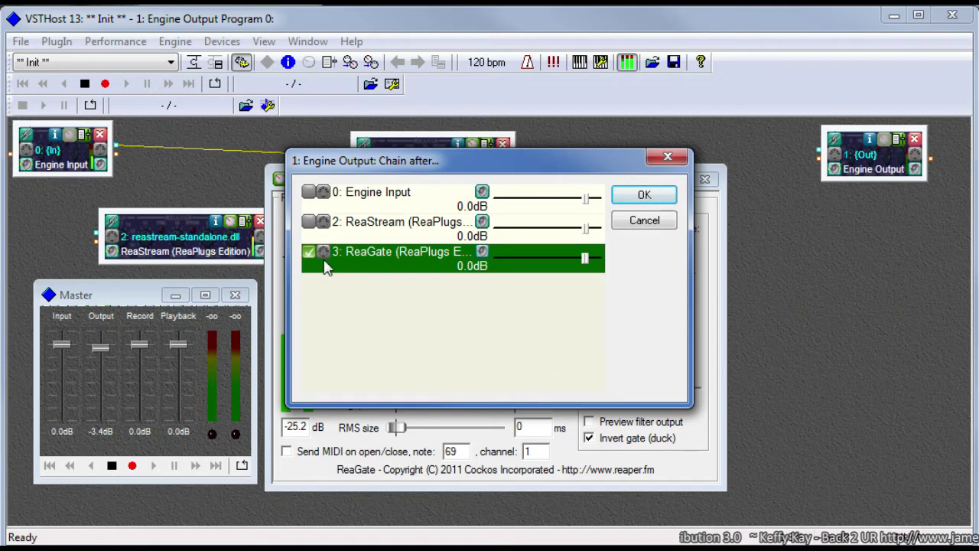
click(666, 195)
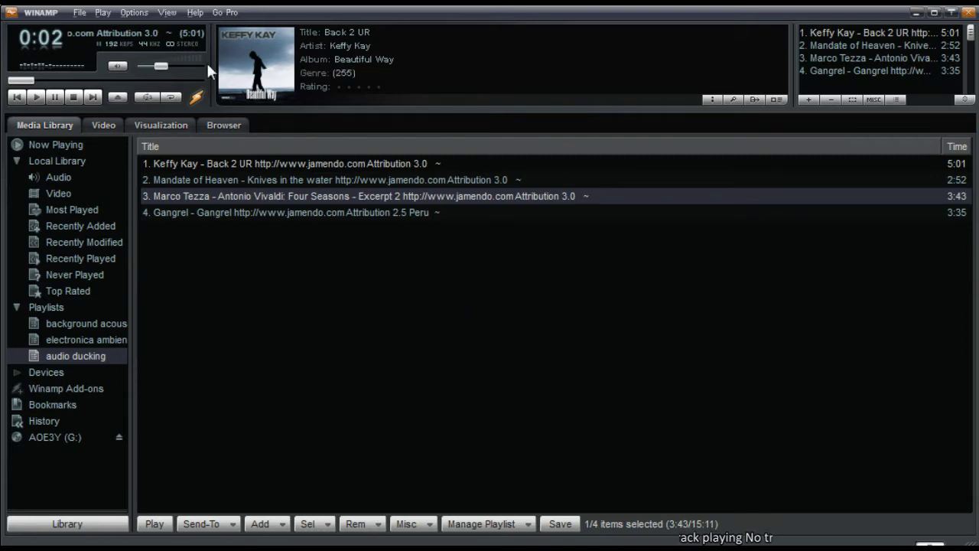
Open Winamp's Preferences and configure the active DSP/Effect plug-in, VST Host DSP v1.1.6.
click(134, 12)
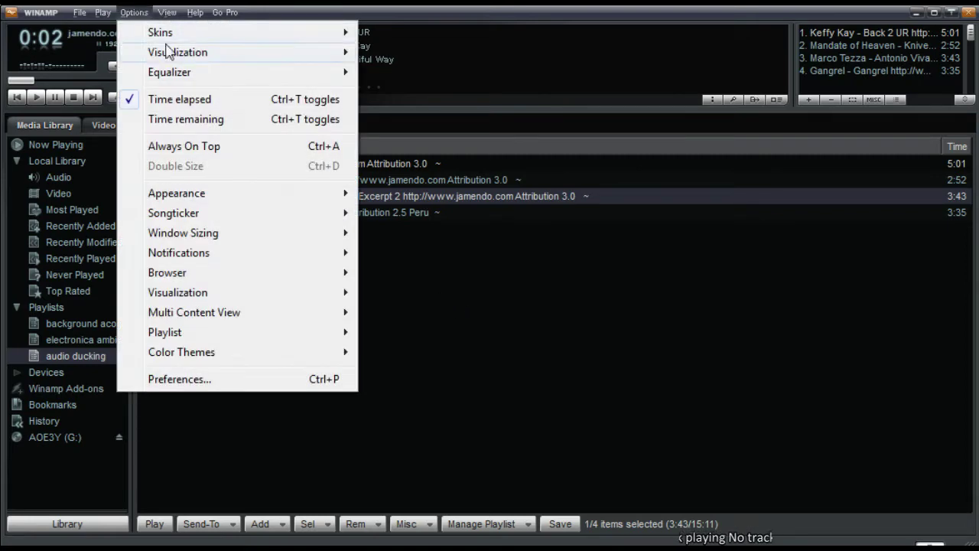
click(227, 378)
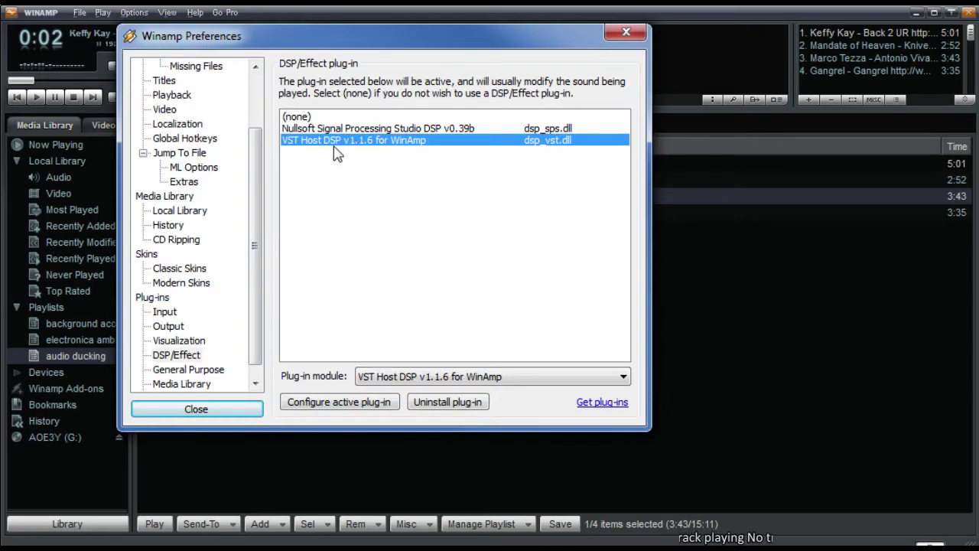
click(344, 404)
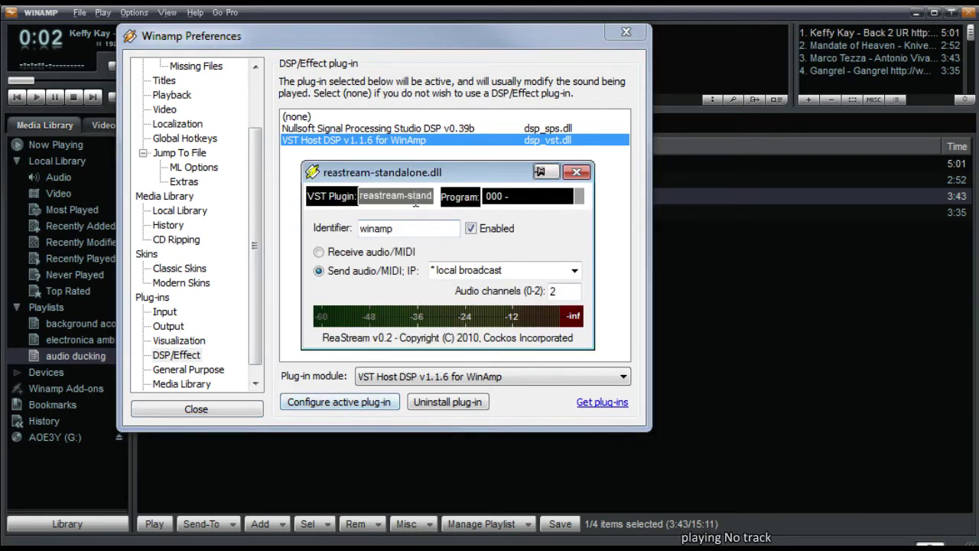
Load reastream-standalone.dll into the VST Host DSP plug-in.
click(413, 195)
mouse_move(488, 228)
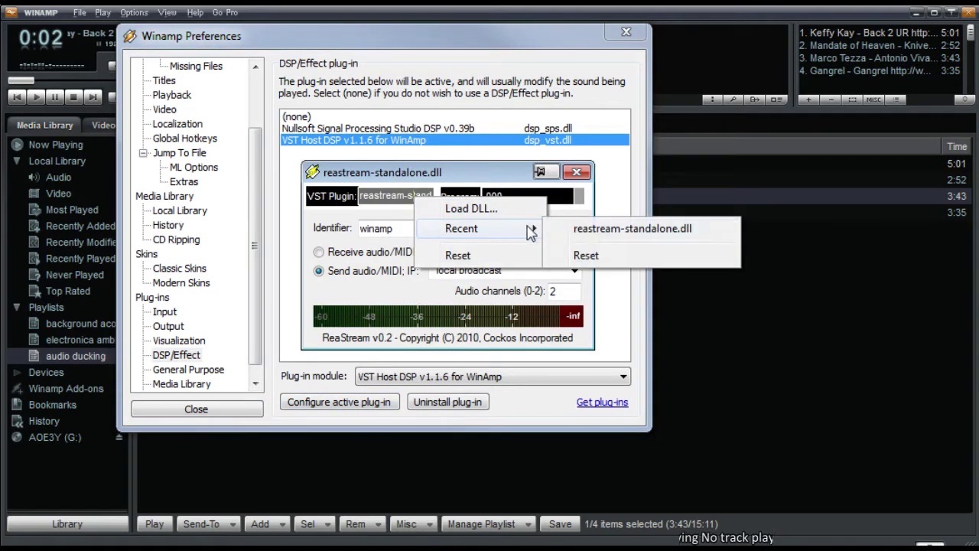
click(451, 208)
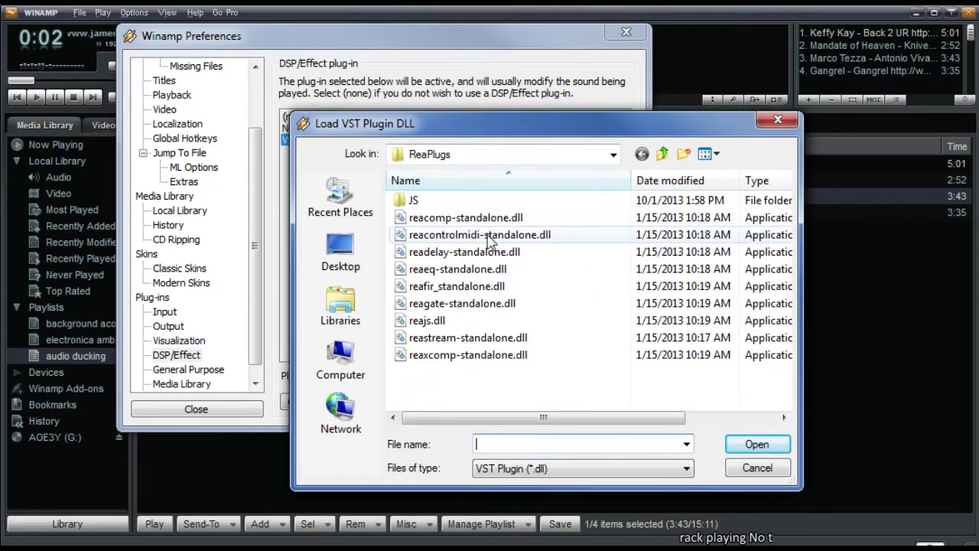
click(468, 337)
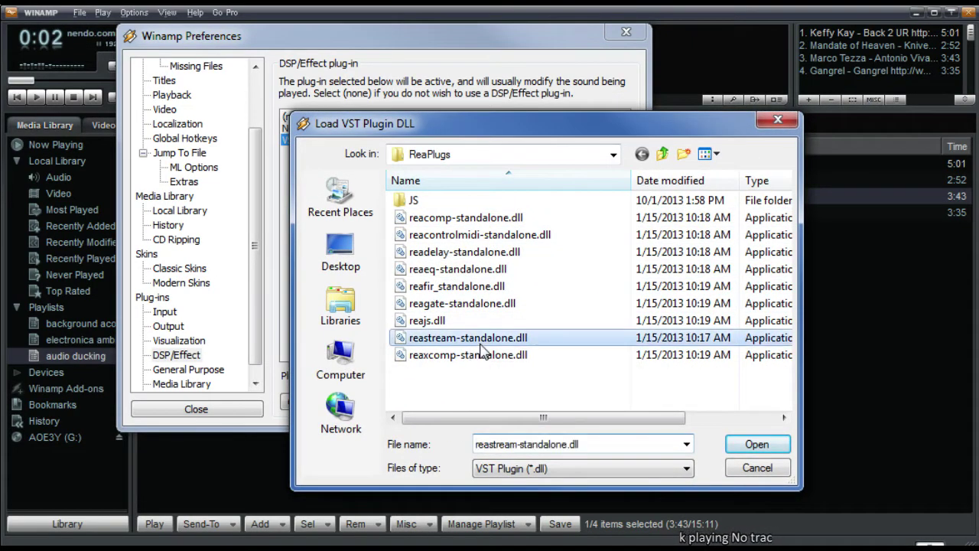
click(760, 445)
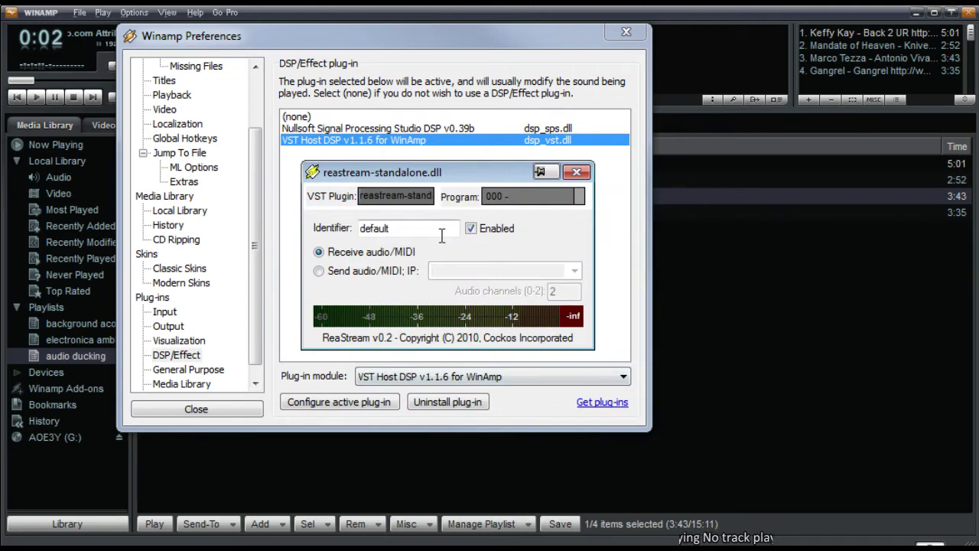
Set ReaStream to send audio as 'winamp' via local broadcast, then close the settings and preferences.
double_click(420, 228)
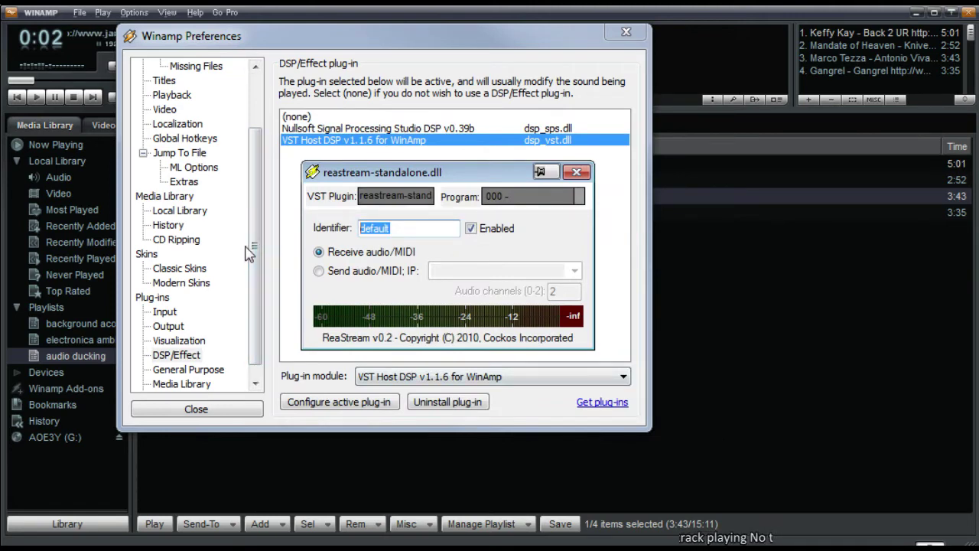
text(winamp)
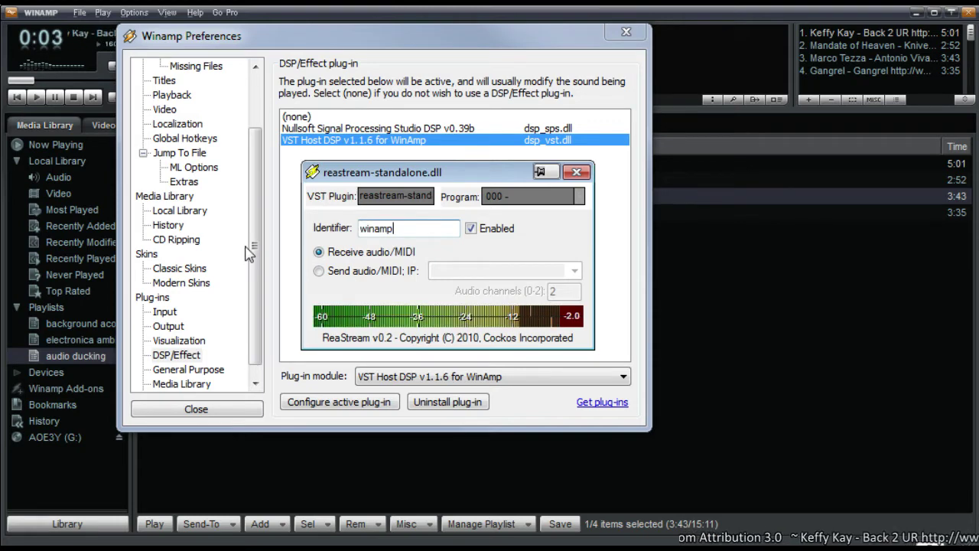
click(359, 272)
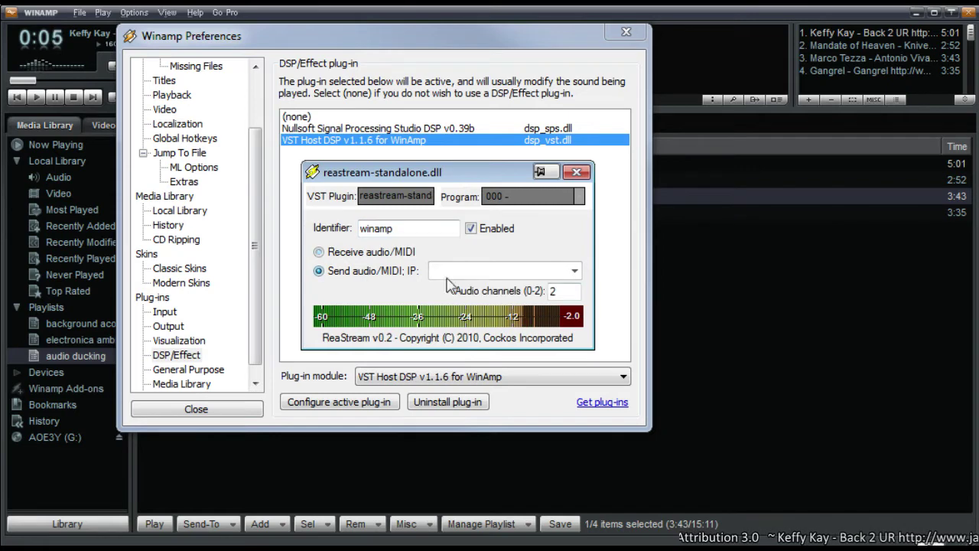
click(574, 271)
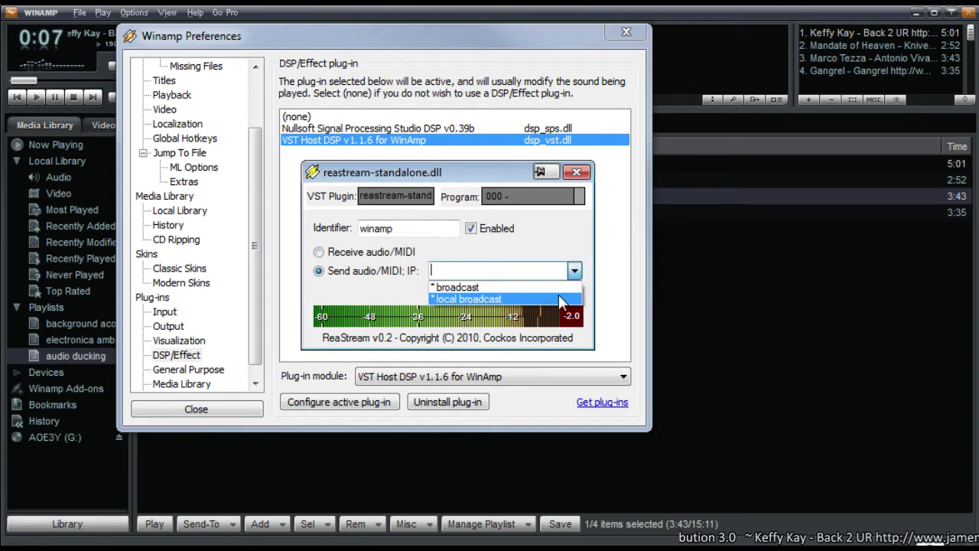
click(559, 297)
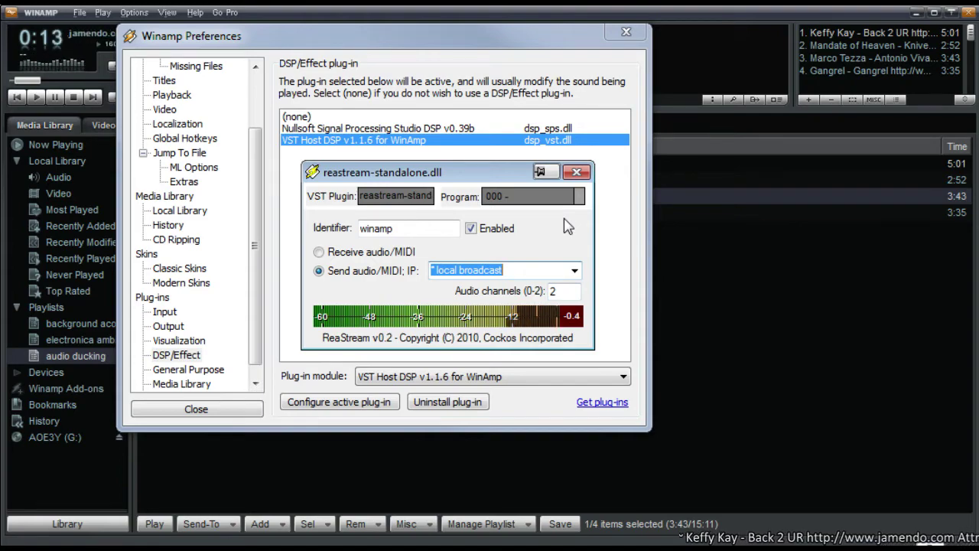
click(577, 172)
click(626, 31)
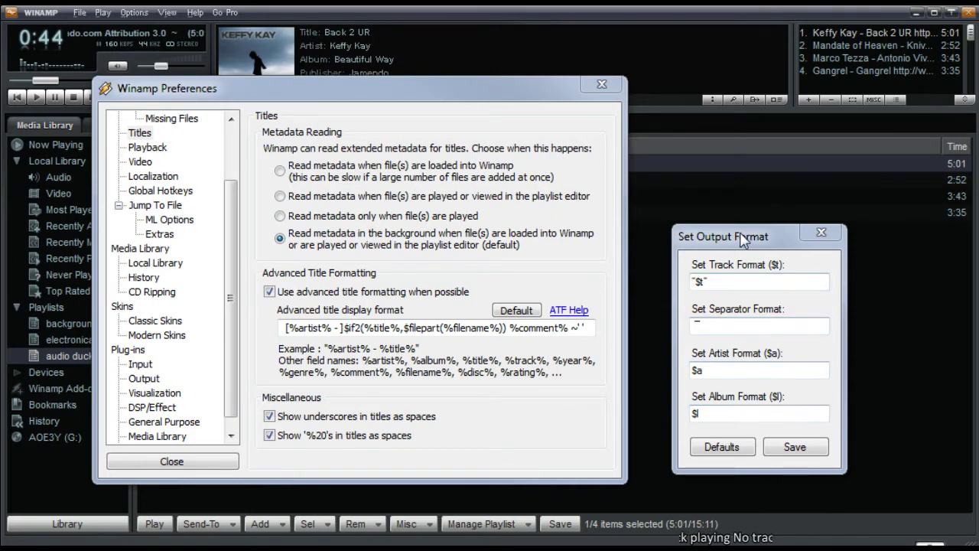
Move the Set Output Format dialog slightly left, beside Winamp's Titles preferences.
drag(740, 237, 732, 239)
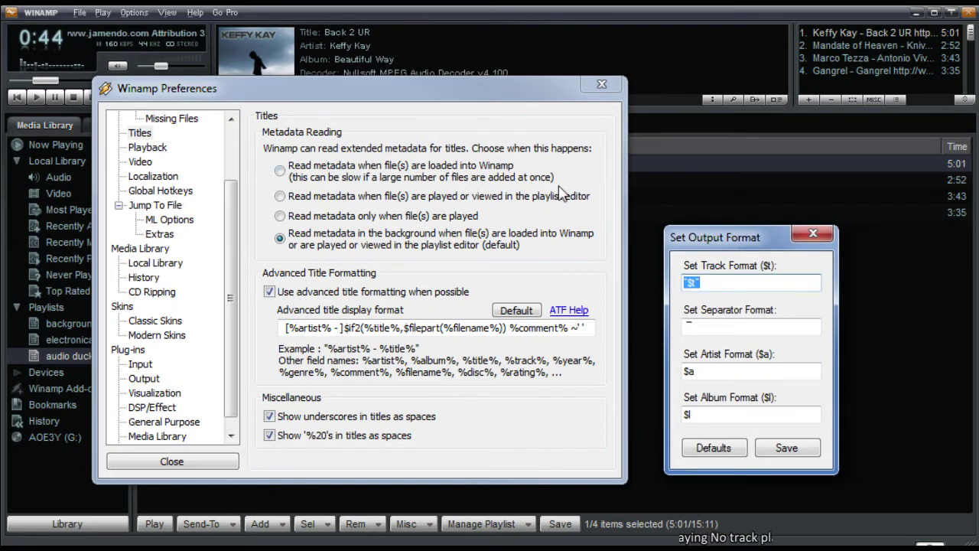